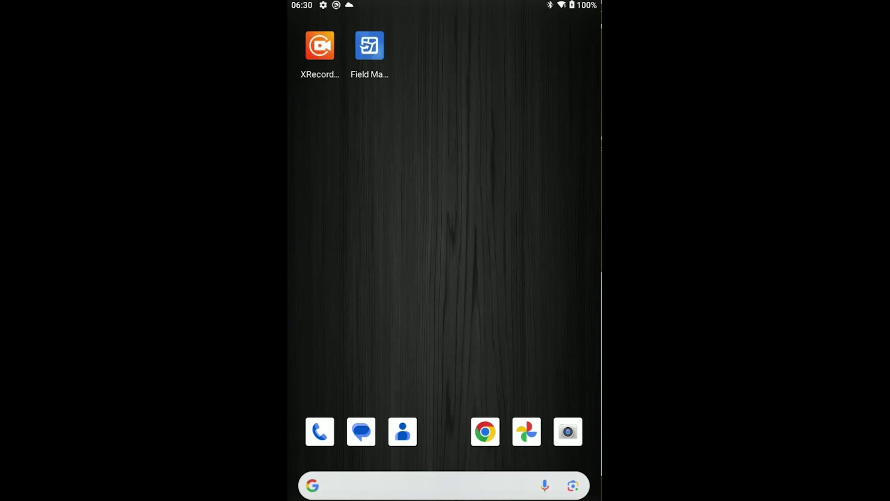
Open the Carlson Software_Demo map in Field Maps, note its 11.5 m GPS accuracy, then return home.
left_click(372, 55)
left_click(399, 98)
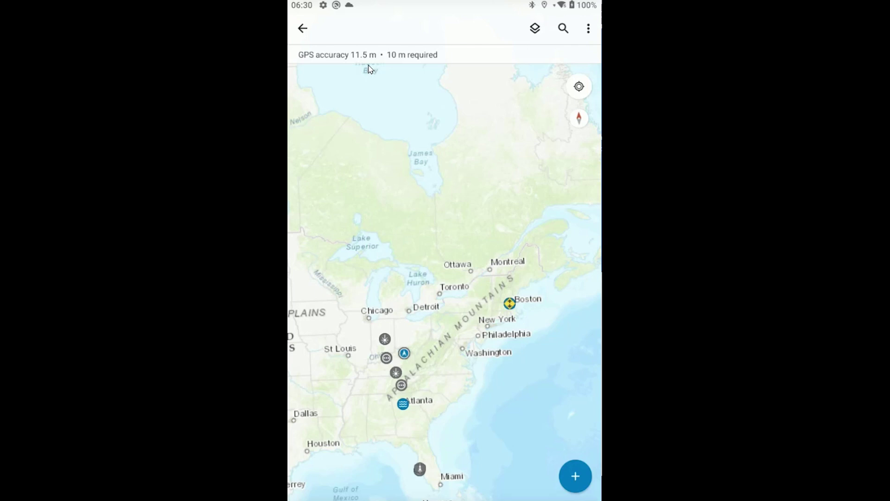
key("super")
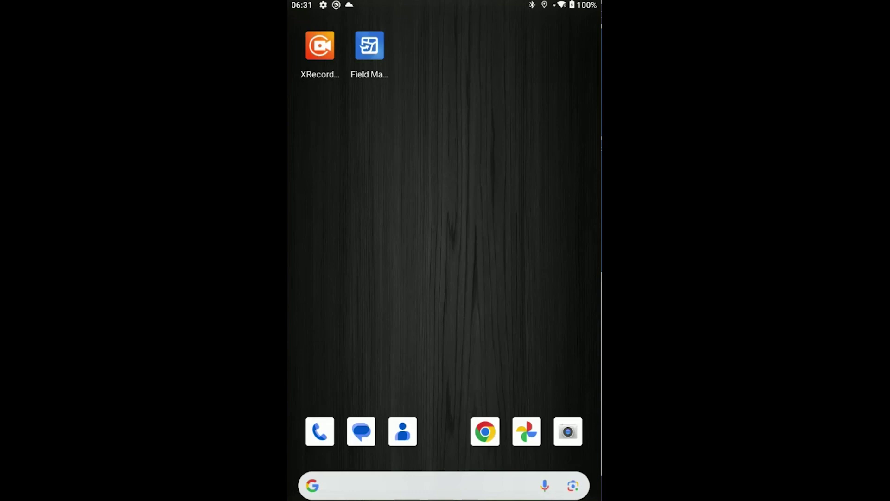
Launch Google Drive from the app drawer and open CarlsonEConnect_1.10.24.apk from Suggested files.
left_click_drag(445, 371, 444, 186)
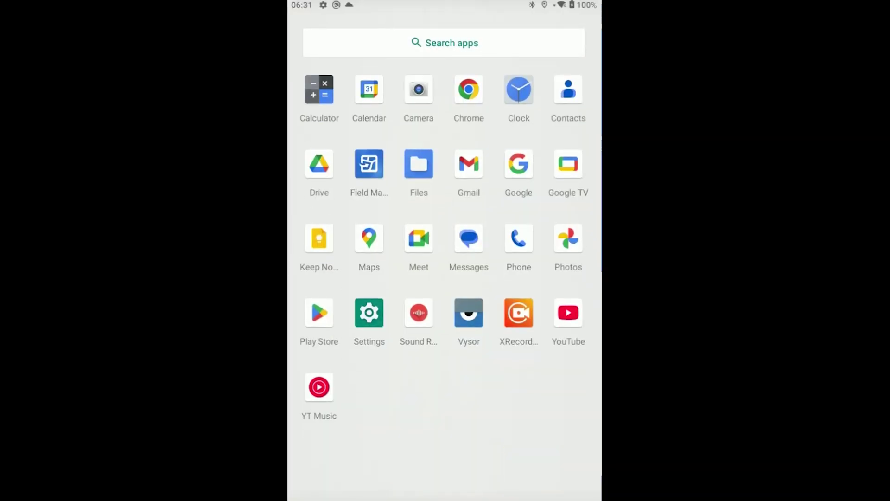
left_click(319, 163)
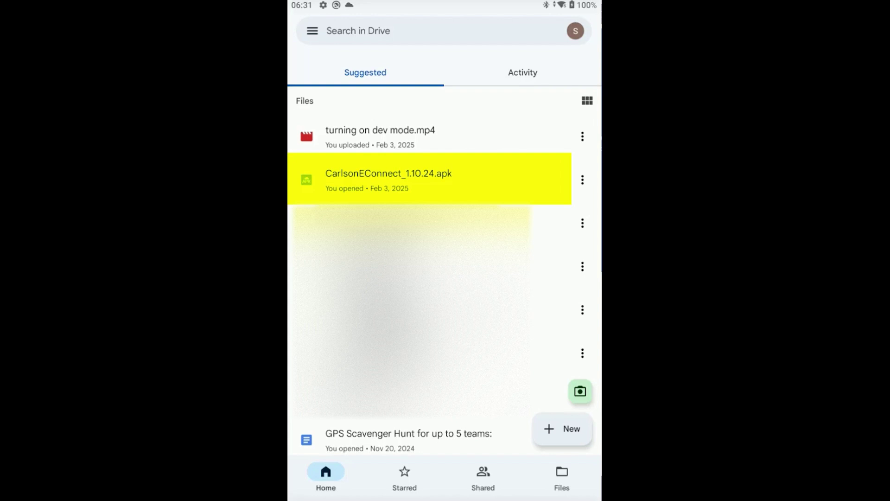
left_click(389, 178)
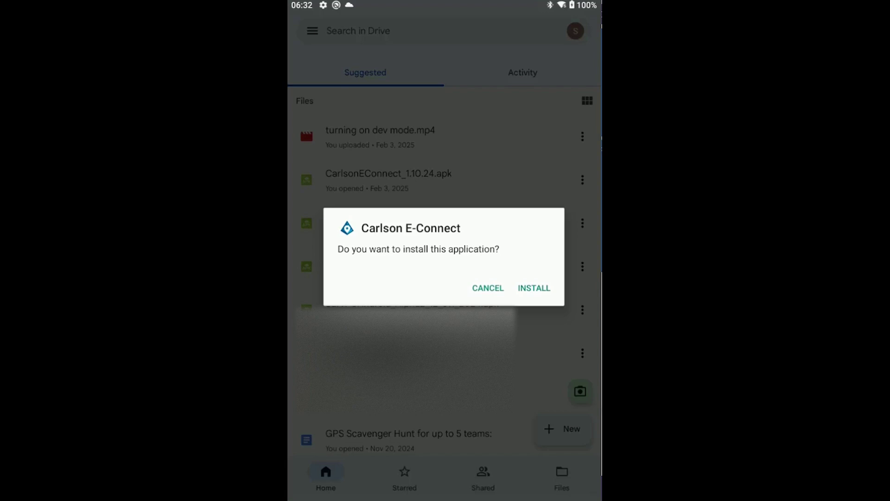
Install Carlson E-Connect, overriding the Play Protect block with More details and Install anyway.
left_click(534, 288)
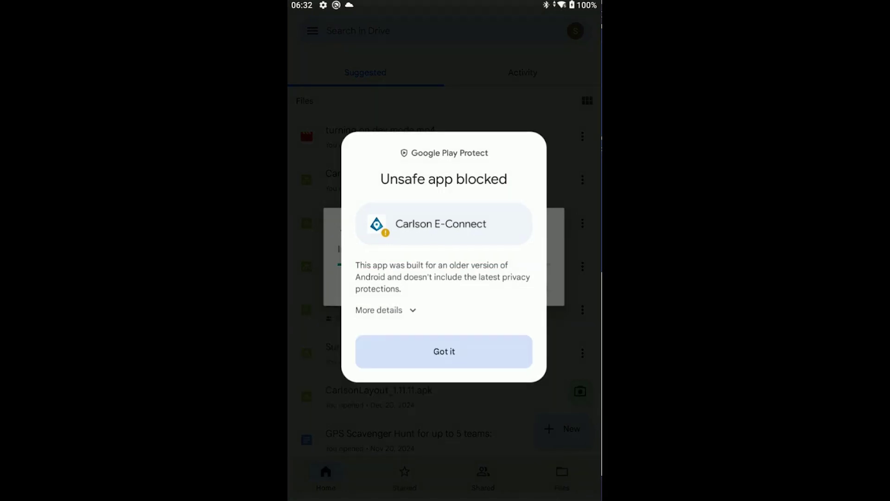
left_click(379, 310)
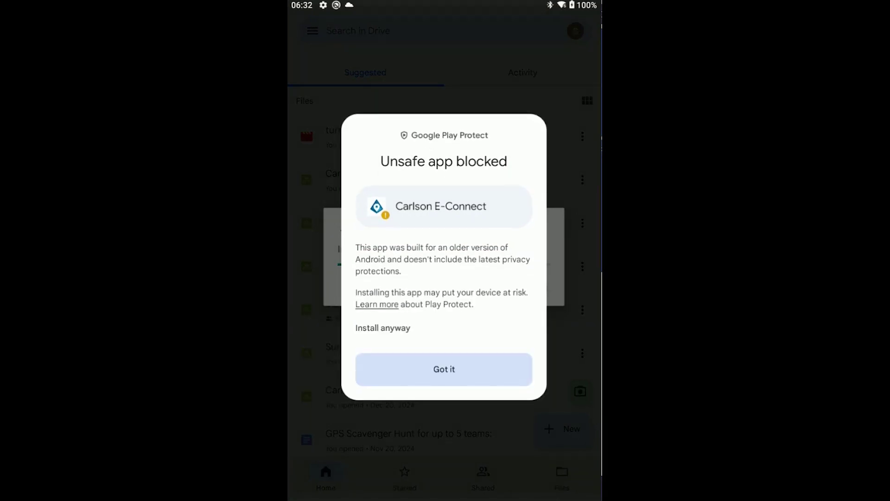
left_click(383, 327)
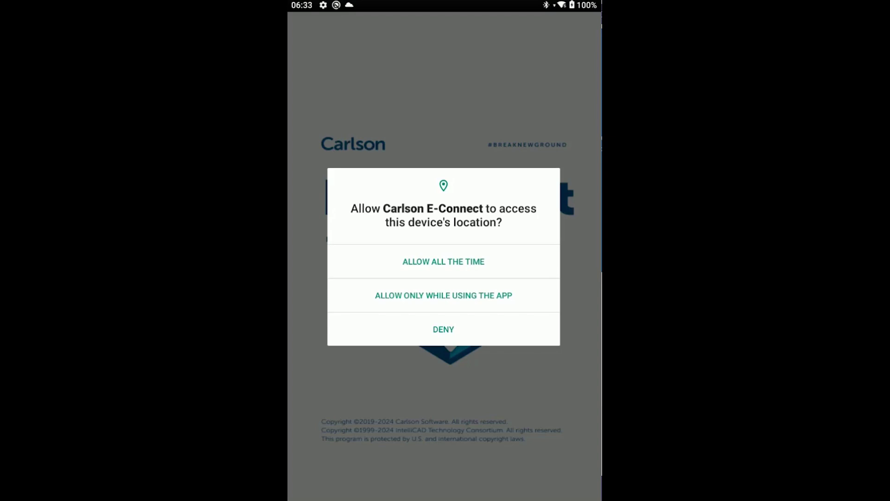
Grant E-Connect location access all the time, plus storage, phone and camera access.
left_click(443, 262)
left_click(444, 284)
left_click(443, 278)
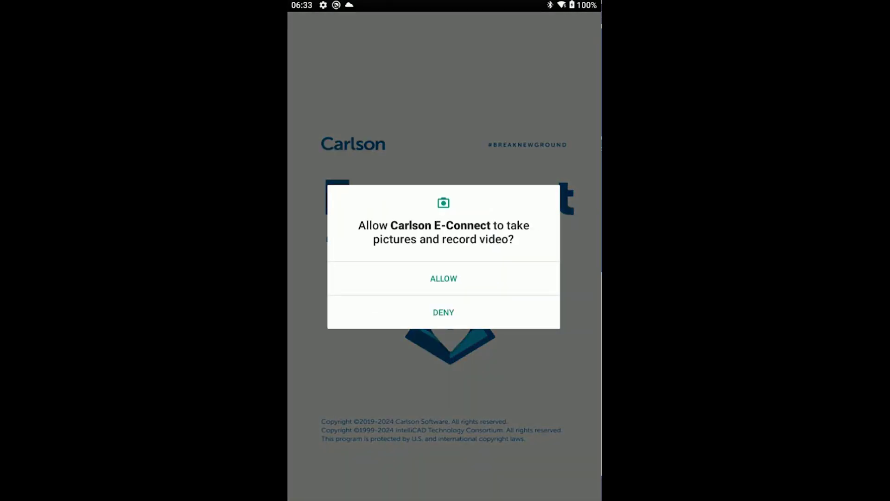
left_click(443, 278)
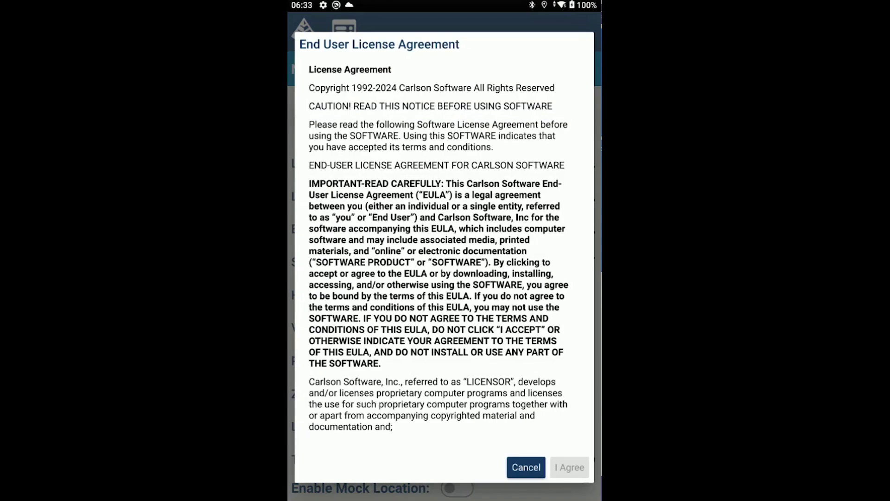
Scroll through the end user licence agreement and accept it with I Agree.
scroll(439, 250, "down", 15)
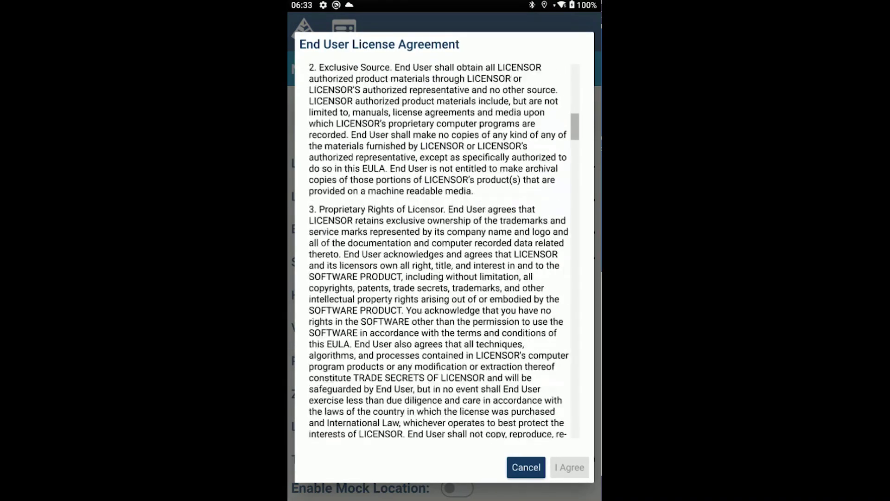
scroll(439, 251, "down", 15)
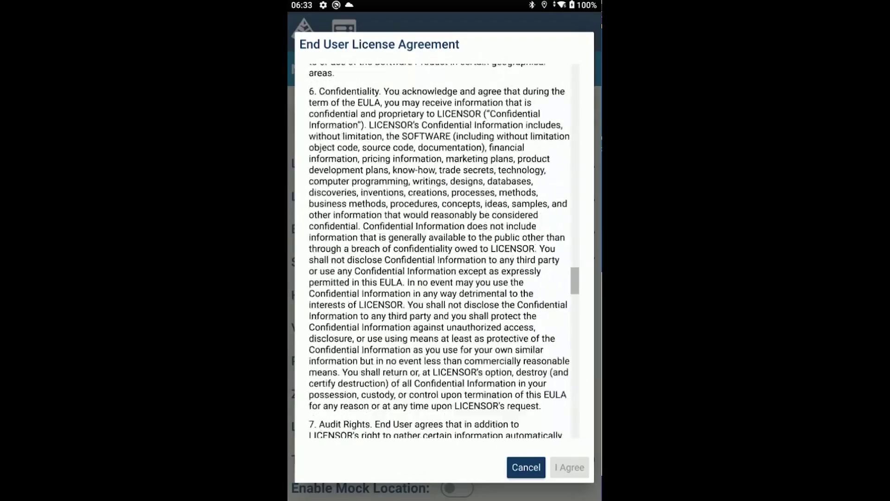
scroll(439, 250, "down", 15)
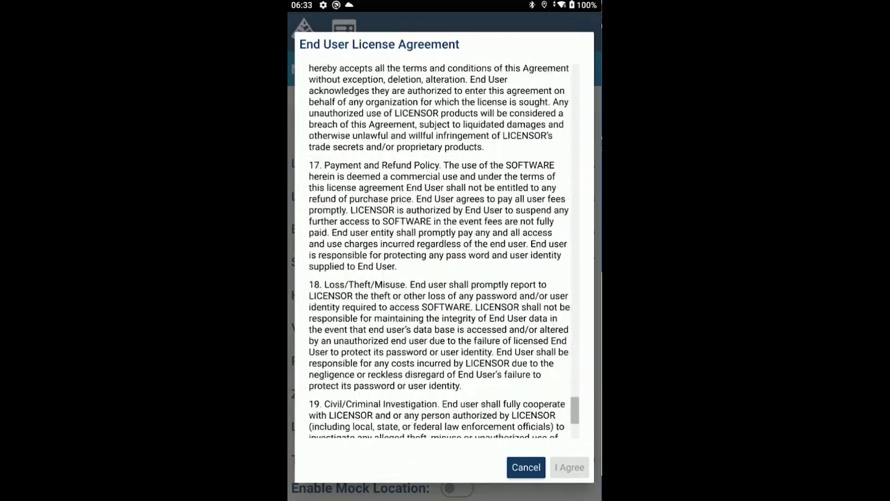
left_click(569, 467)
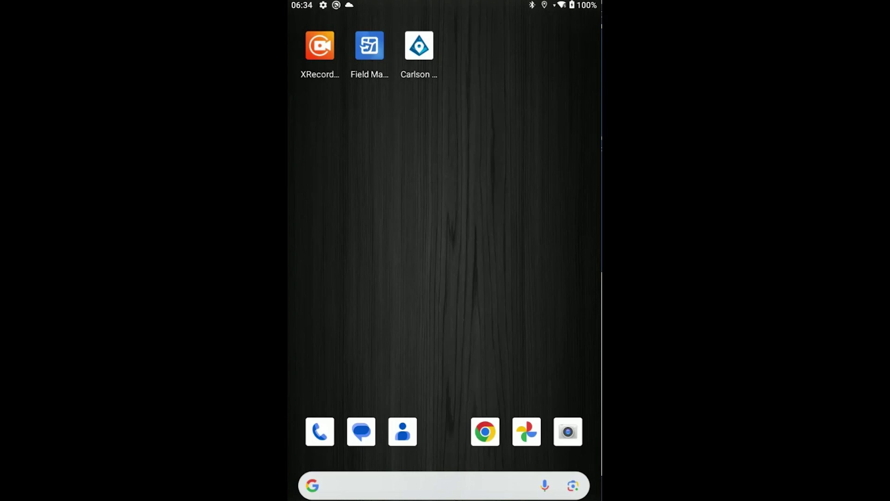
Open Android Settings from the expanded Quick Settings panel and go to About tablet.
left_click_drag(445, 5, 444, 232)
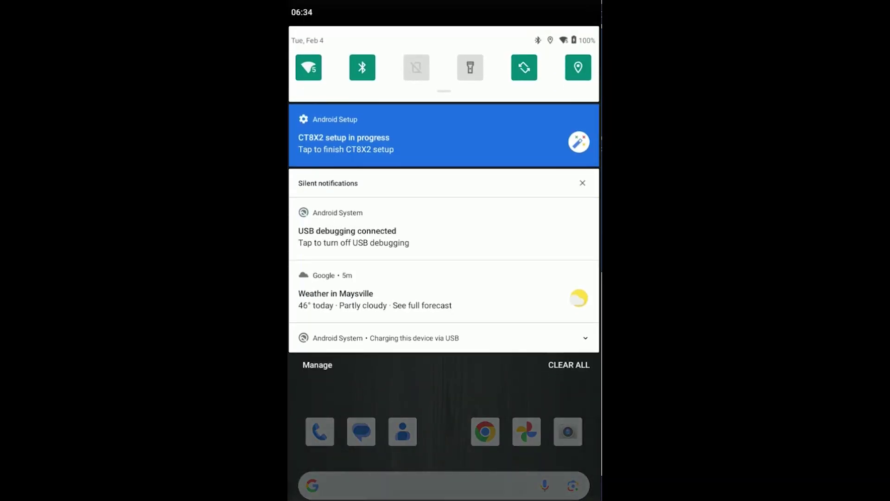
left_click_drag(444, 91, 444, 325)
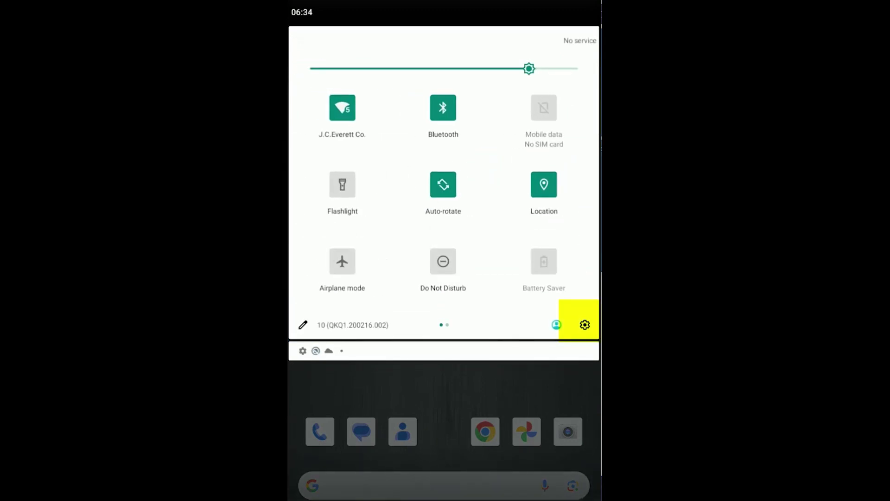
left_click(585, 324)
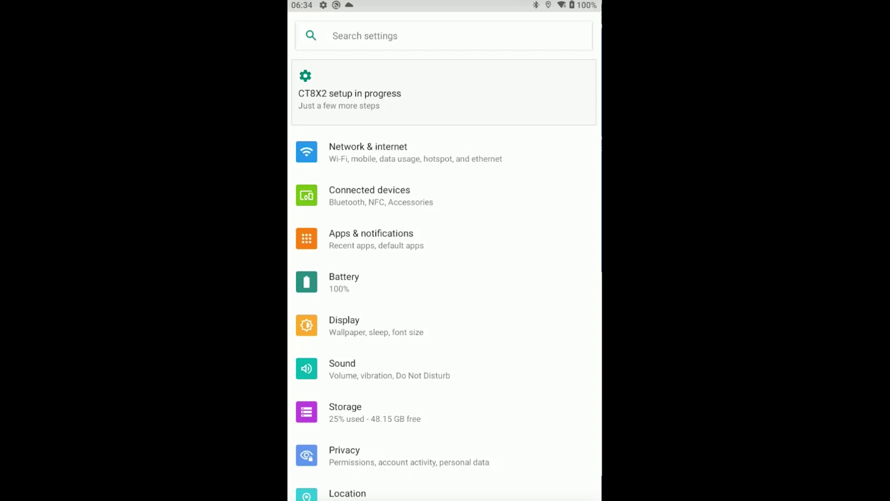
scroll(444, 255, "down", 7)
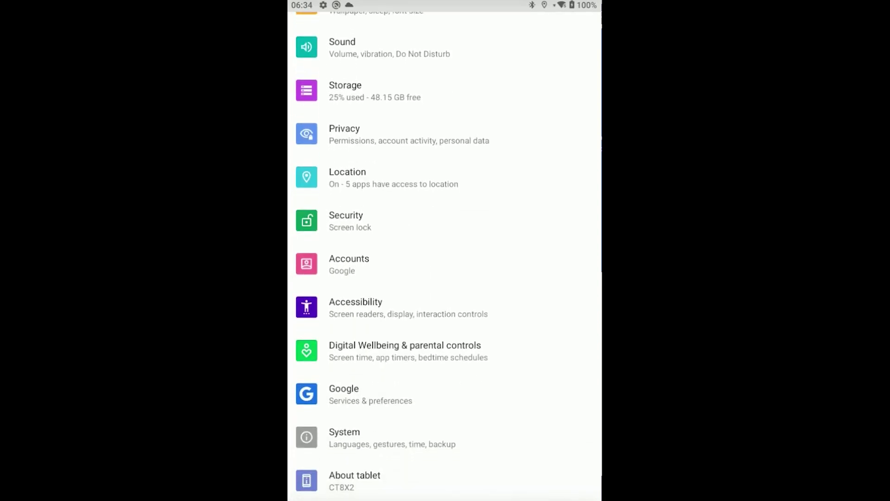
left_click(355, 481)
Hit Build number repeatedly, confirming developer mode is already enabled.
scroll(444, 269, "down", 5)
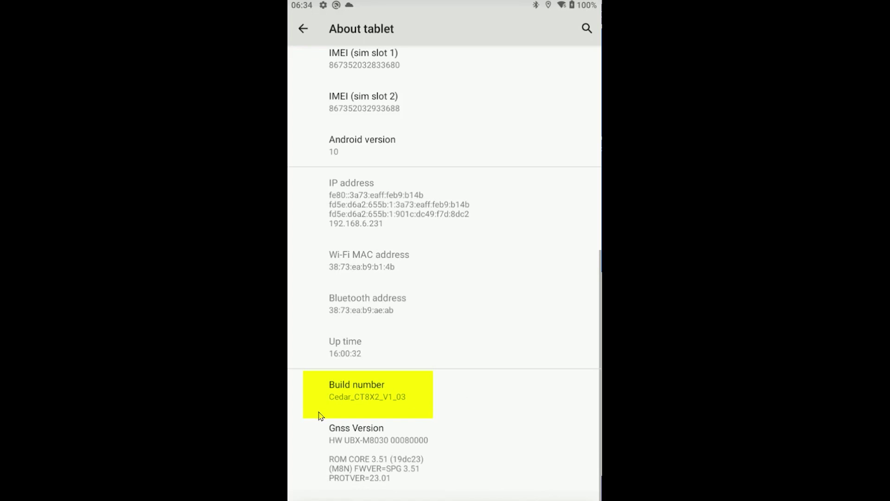
left_click(415, 405)
left_click(415, 405)
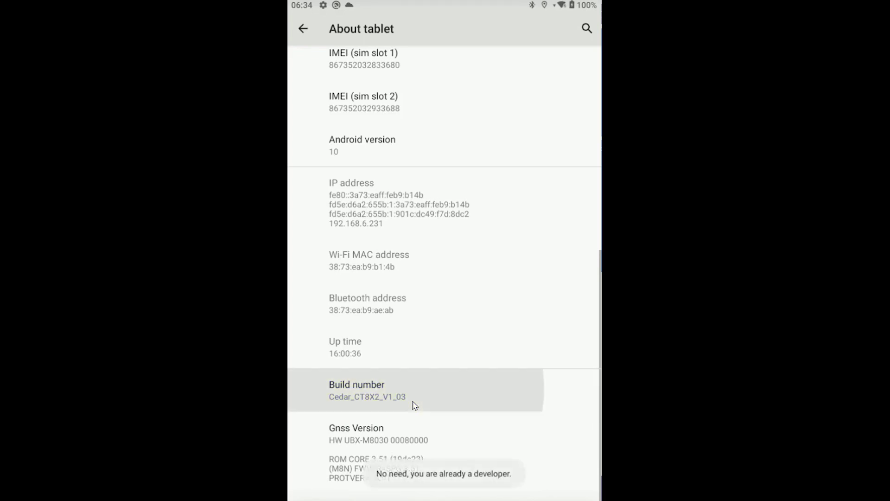
left_click(415, 405)
left_click(415, 405)
left_click(415, 404)
left_click(415, 405)
left_click(415, 405)
left_click(414, 404)
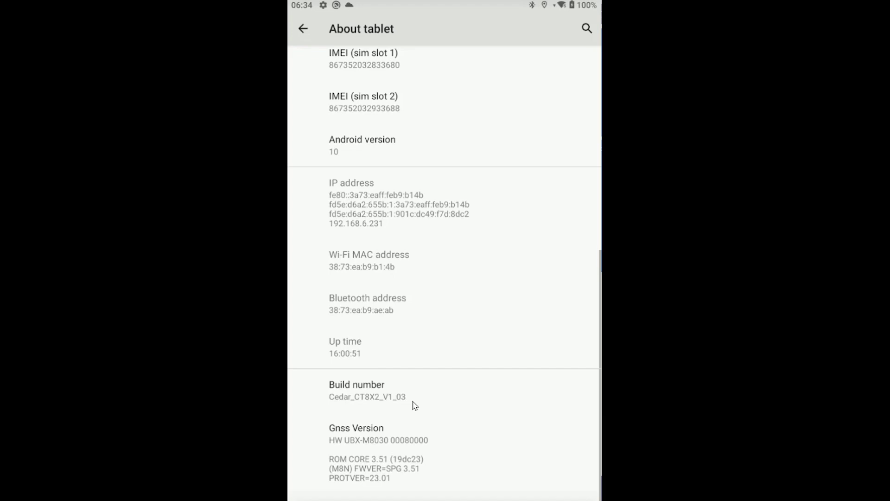
Navigate from the main settings list through System into Developer options.
key("Escape")
scroll(415, 405, "up", 2)
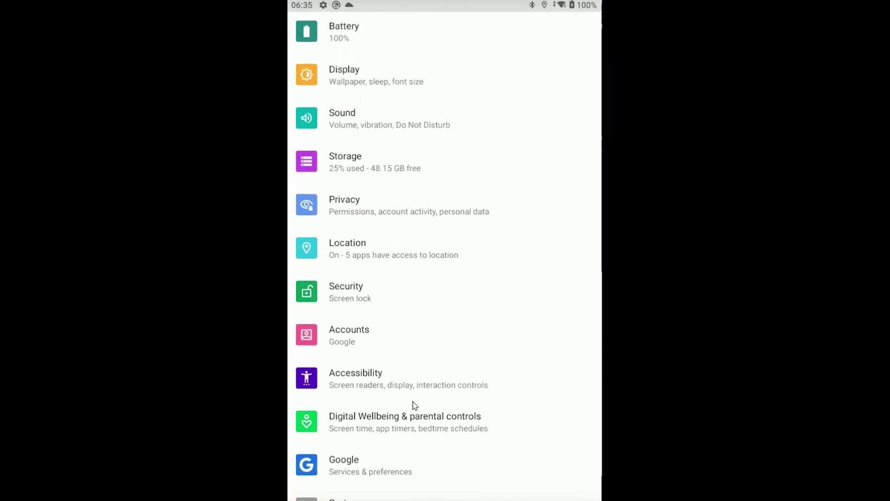
scroll(415, 406, "down", 2)
left_click(415, 406)
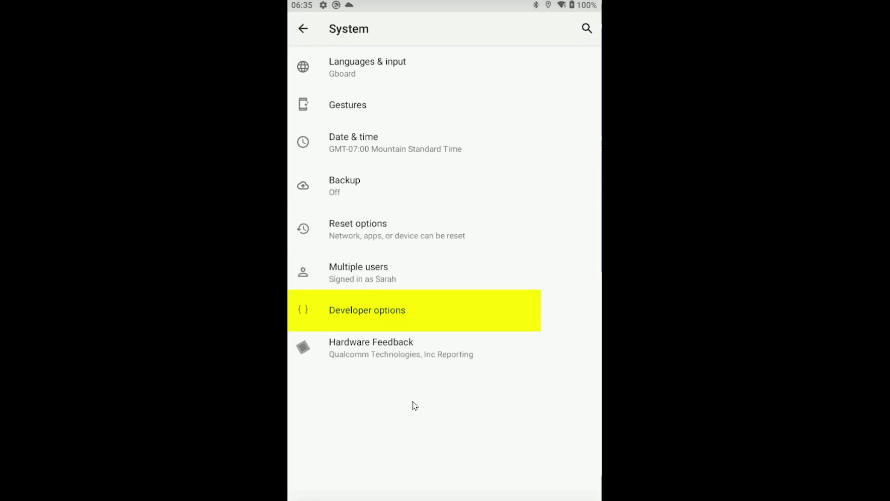
key("Return")
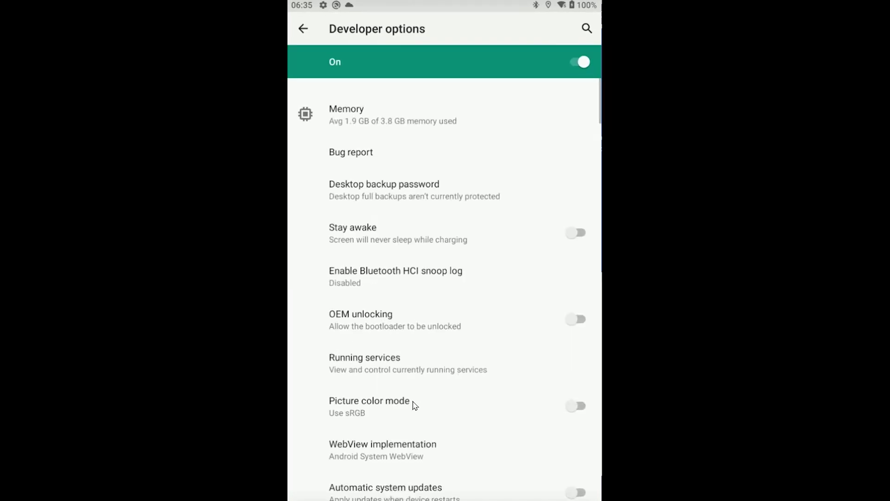
Select Carlson E-Connect as the mock location app under Debugging, then leave Settings.
scroll(415, 406, "down", 5)
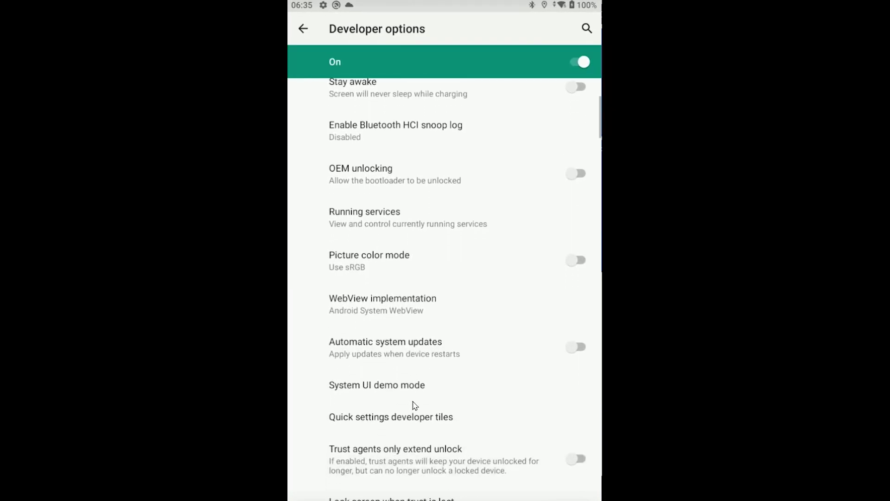
scroll(415, 405, "down", 5)
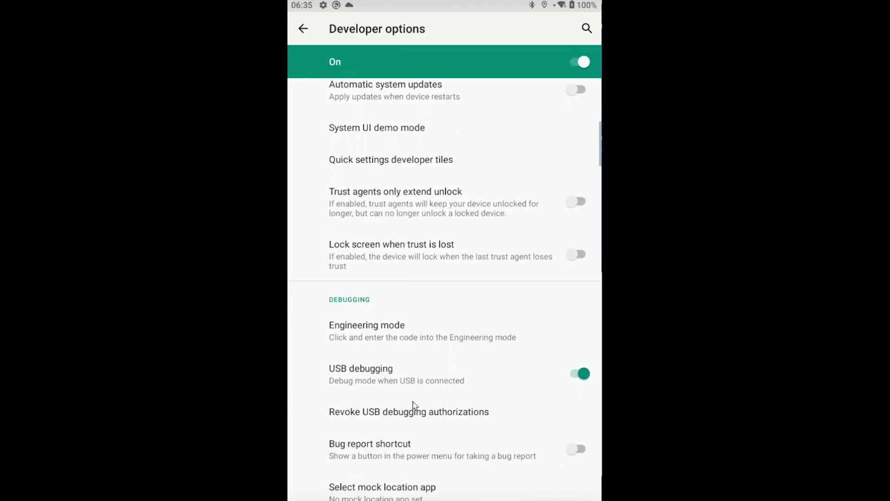
scroll(415, 406, "down", 2)
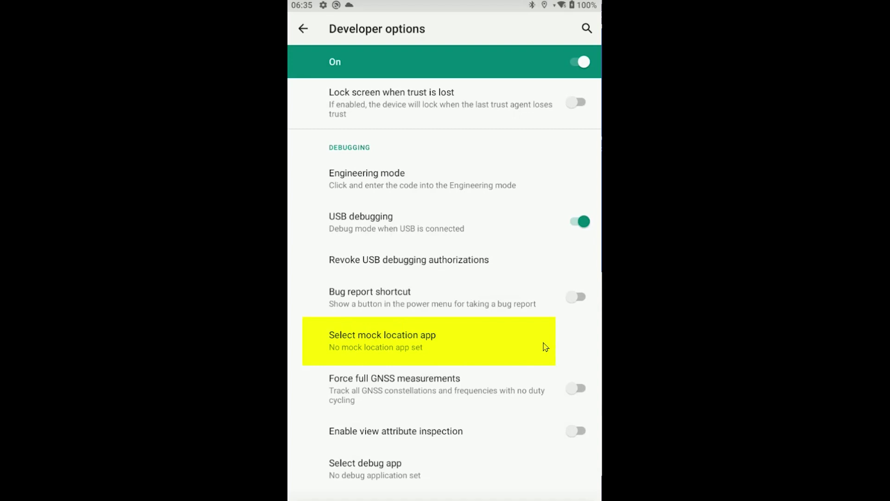
left_click(481, 358)
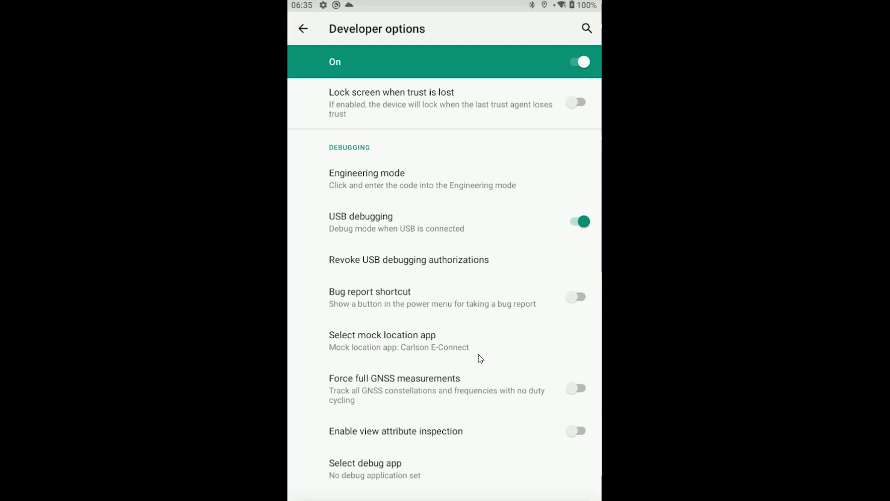
middle_click(480, 359)
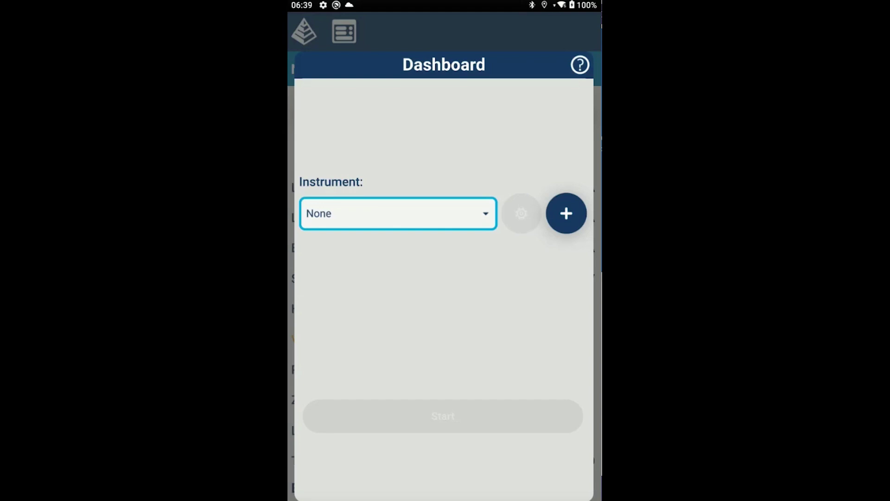
Create a GPS instrument profile for the Carlson BRx7 and connect to it over Bluetooth.
left_click(398, 213)
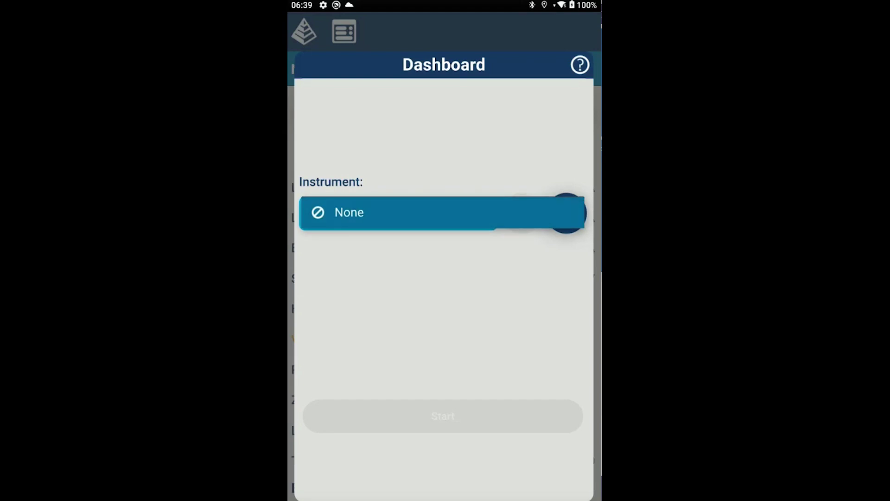
left_click(349, 212)
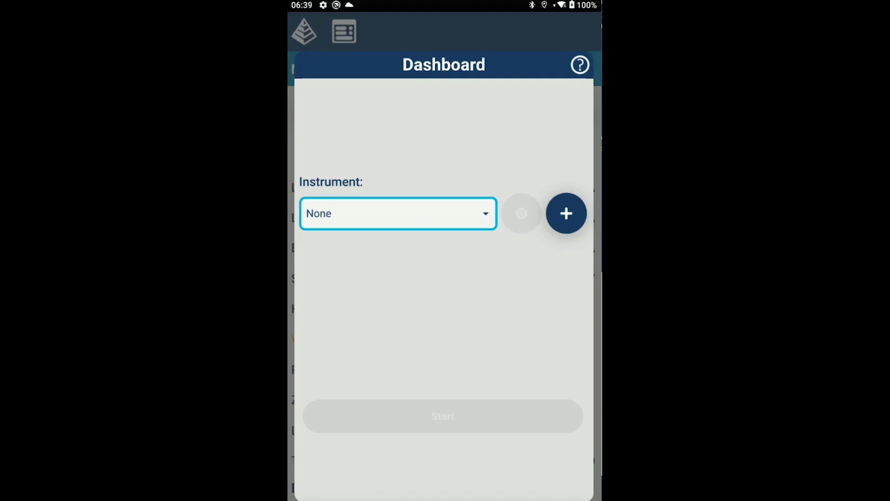
left_click(566, 214)
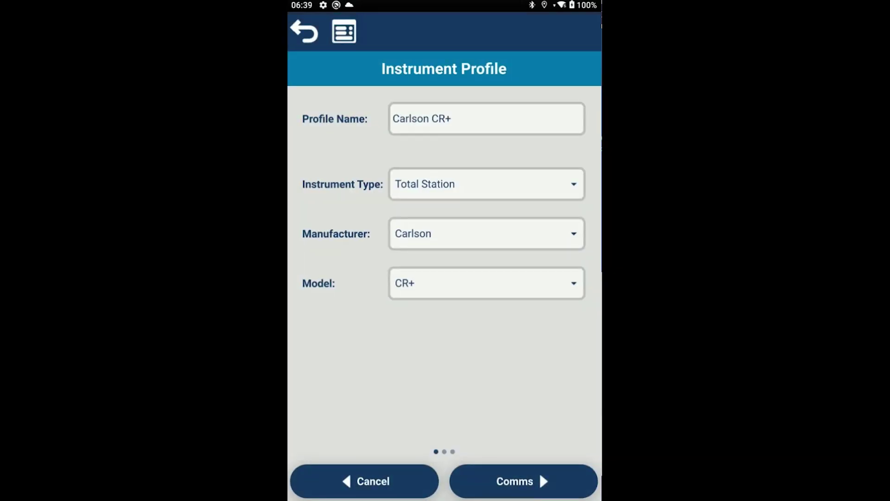
left_click(573, 185)
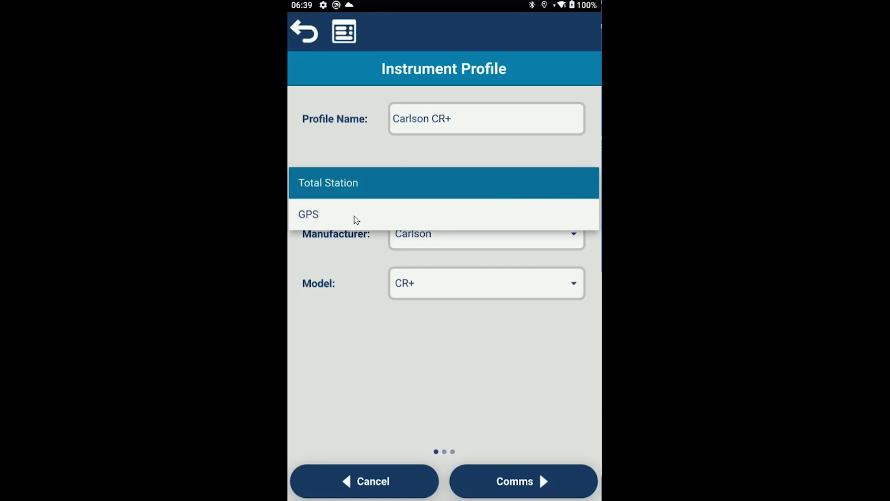
left_click(355, 217)
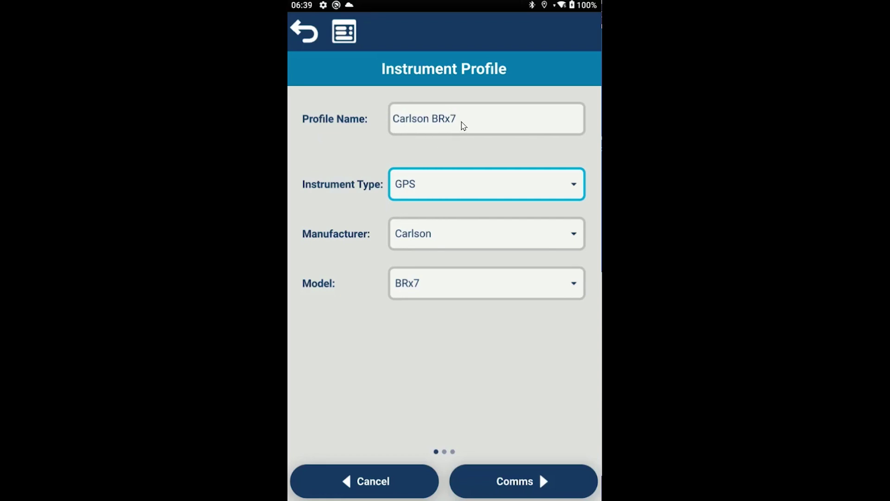
left_click(517, 488)
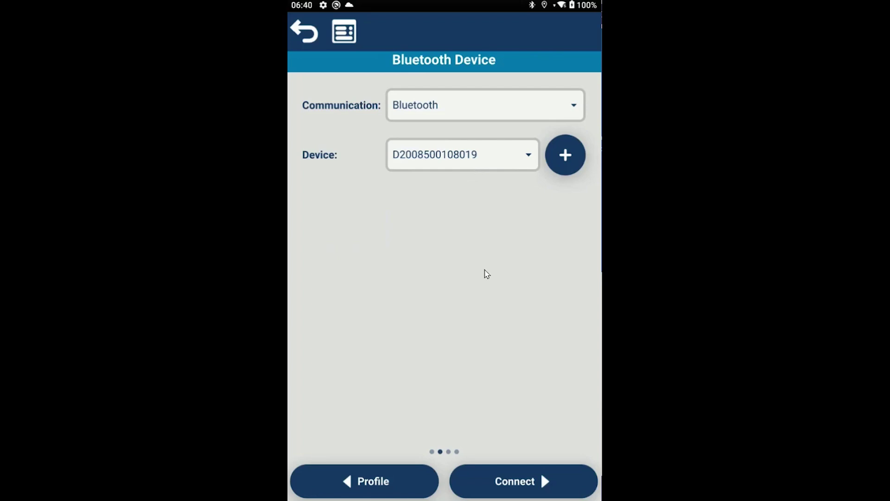
left_click(507, 485)
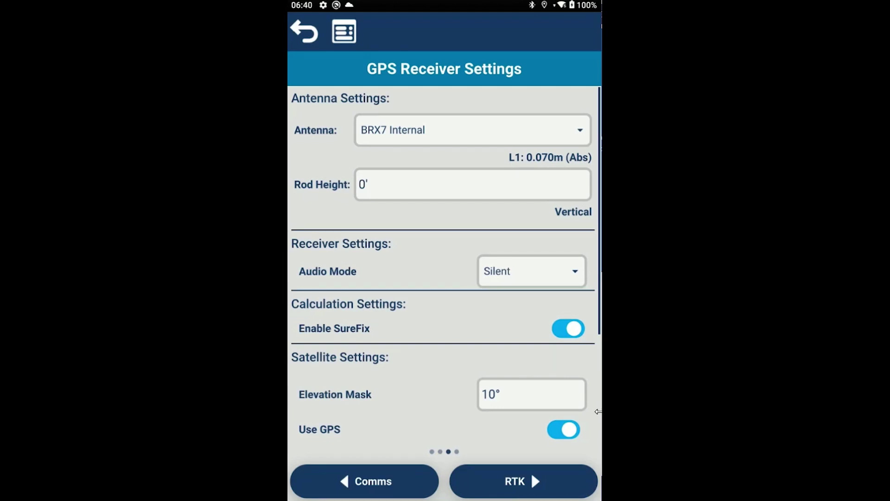
Set the receiver rod height to 2 m.
left_click(381, 193)
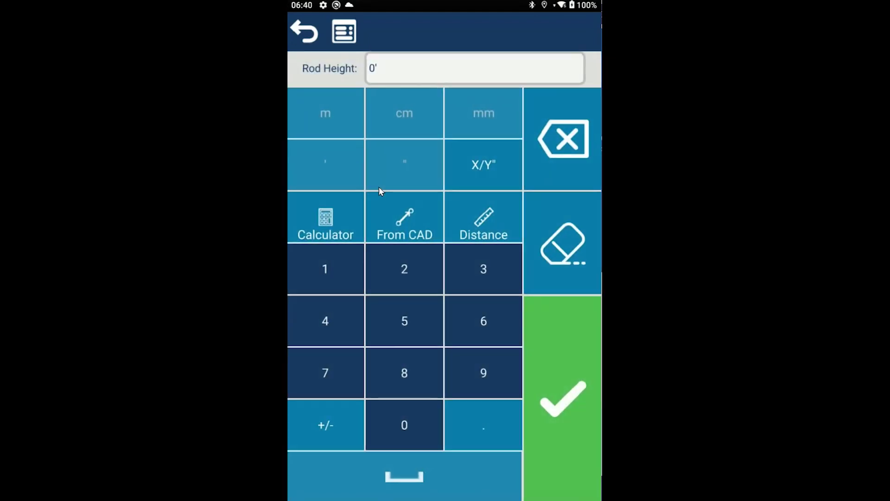
left_click(405, 277)
left_click(339, 113)
left_click(558, 401)
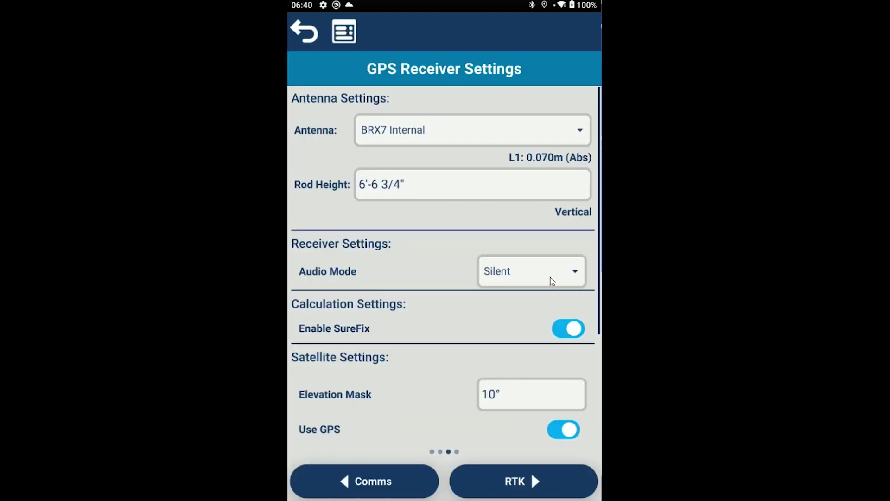
Turn Audio Mode On and review the SureFix and satellite constellation toggles.
left_click(551, 281)
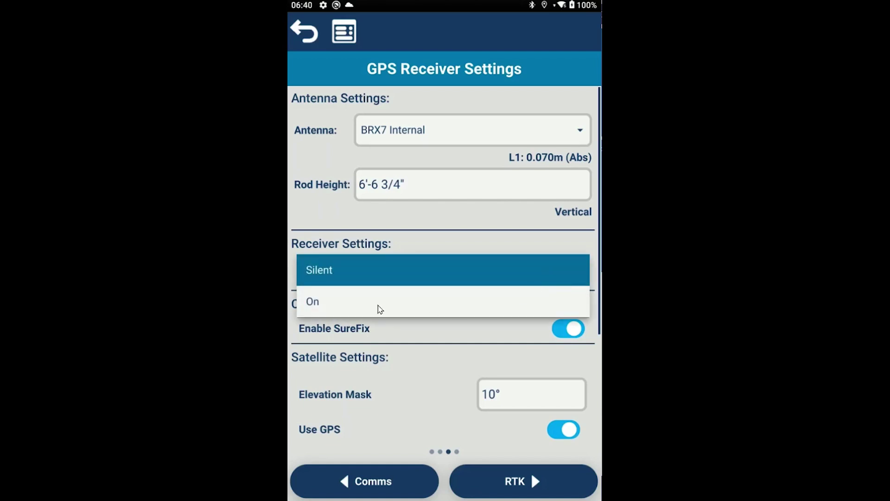
left_click(376, 308)
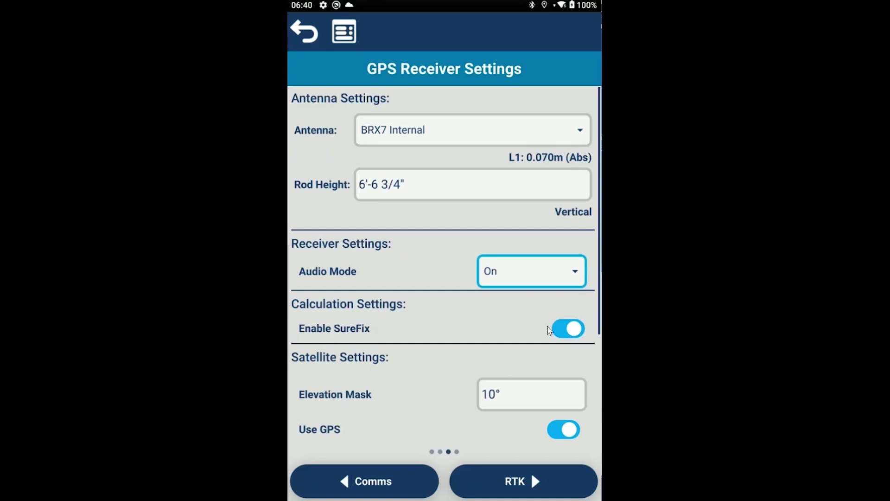
scroll(447, 360, "down", 5)
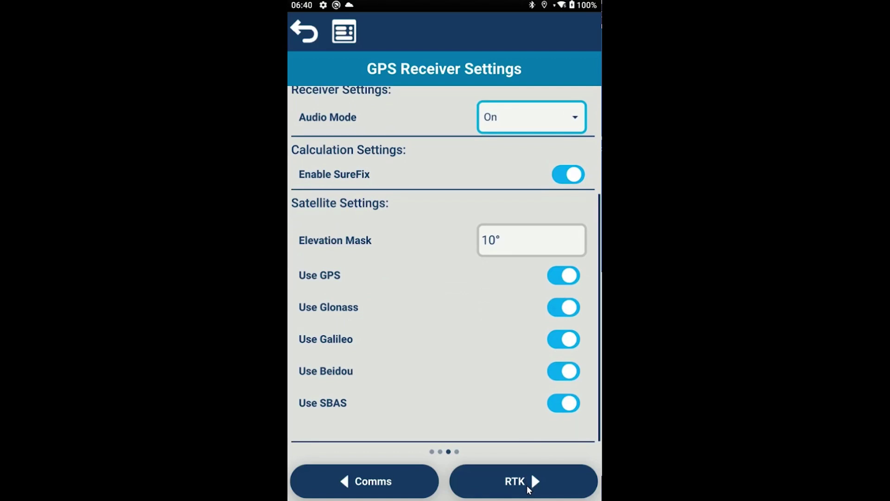
Set the RTK device to Data Collector Internet and keep NTRIP as the correction network.
left_click(527, 485)
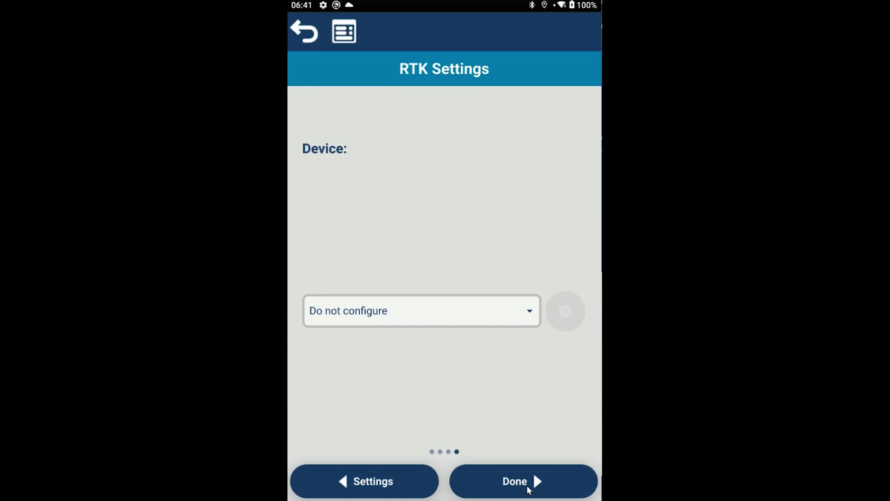
left_click(523, 316)
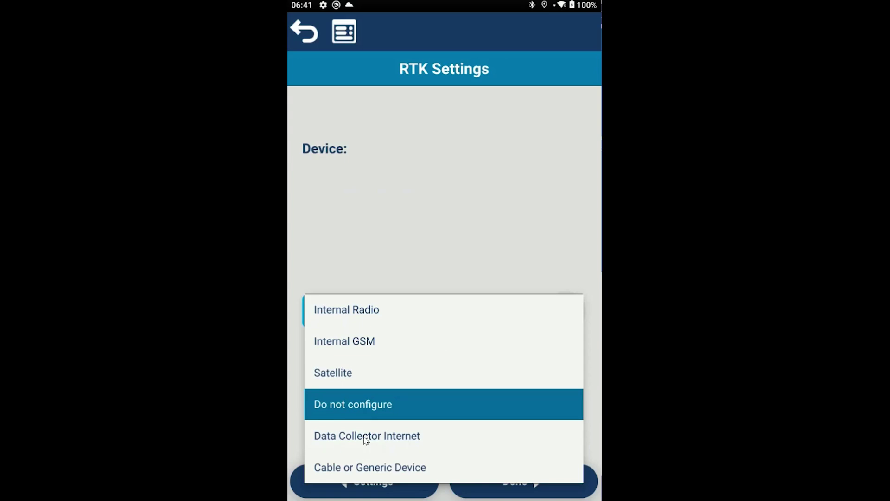
left_click(392, 439)
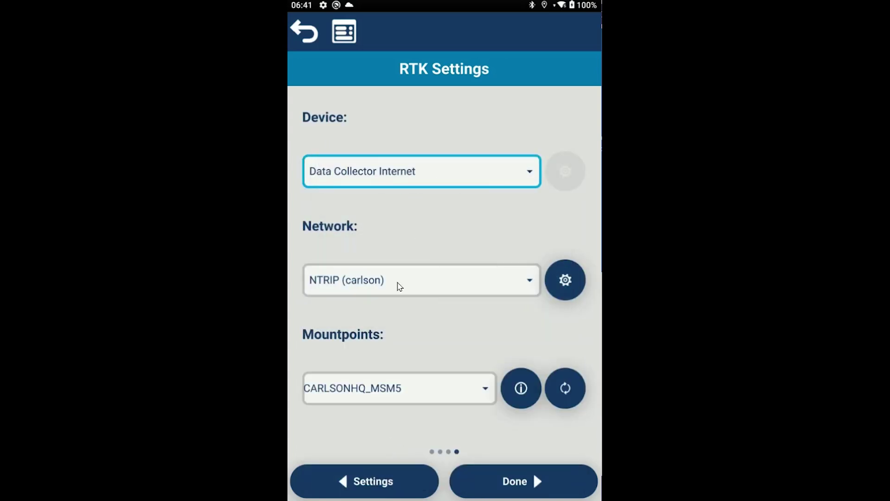
left_click(459, 288)
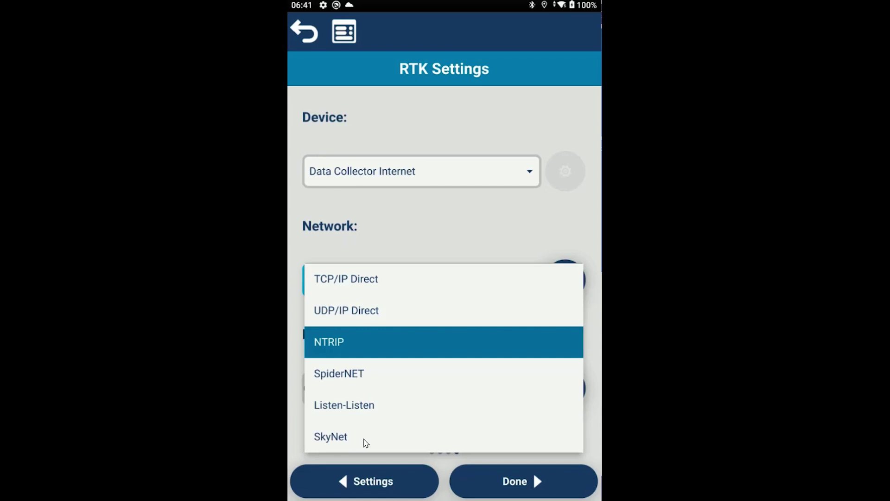
left_click(377, 342)
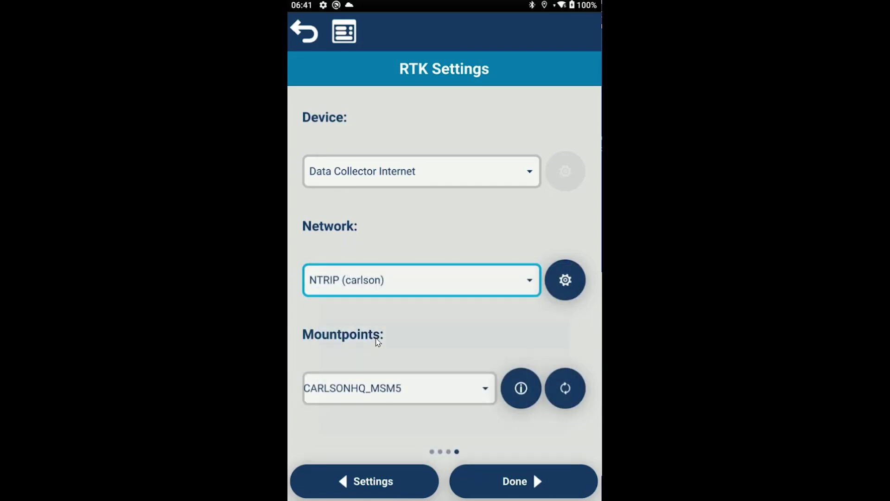
Connect to the carlson NTRIP server, choose mountpoint CARLSONHQ_MSM5, and send the RTK settings to the receiver.
left_click(565, 282)
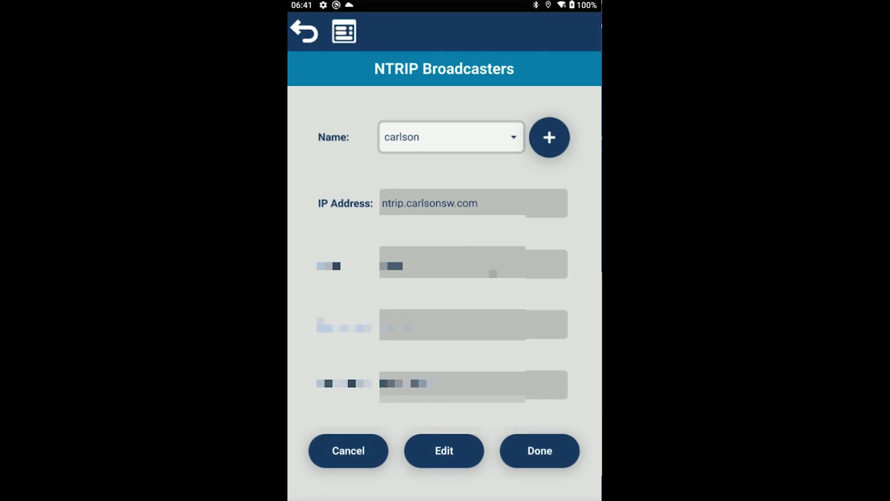
left_click(552, 452)
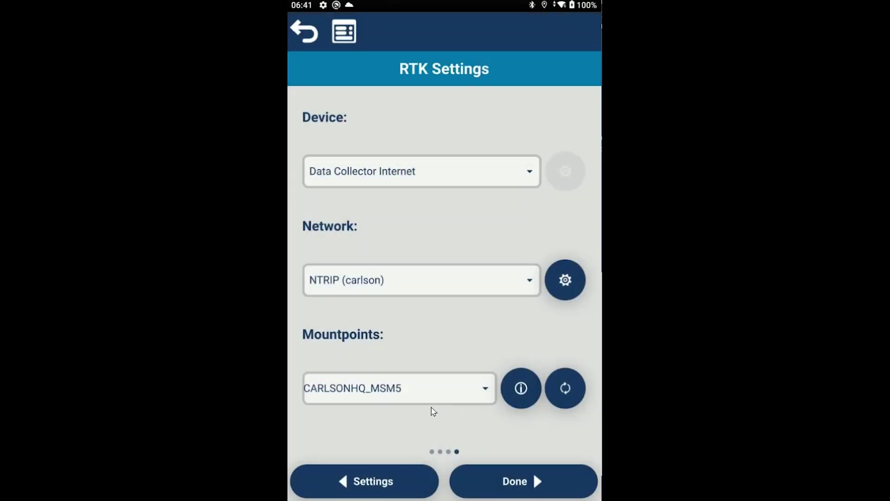
left_click(488, 397)
scroll(454, 207, "down", 5)
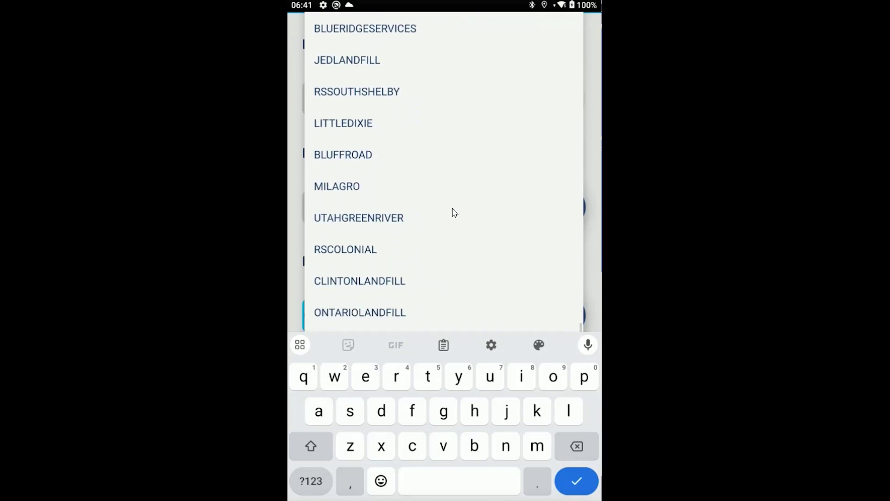
scroll(455, 212, "down", 5)
scroll(459, 228, "up", 1)
scroll(503, 221, "down", 10)
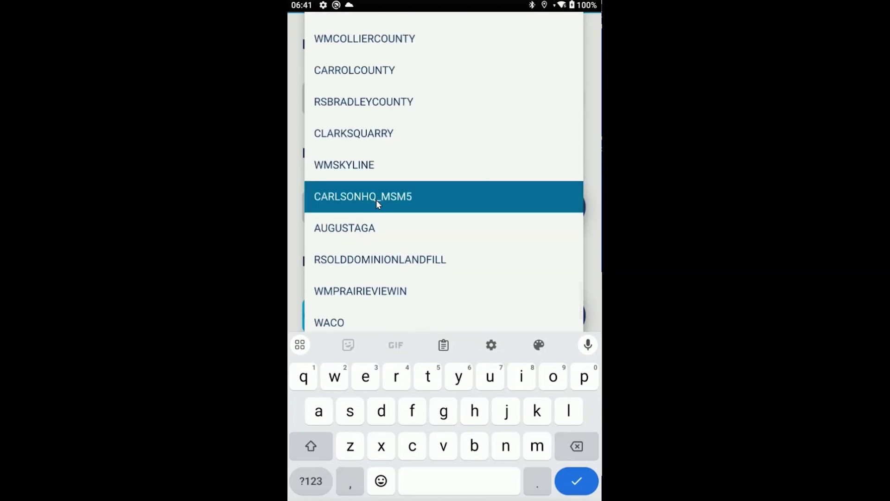
left_click(404, 196)
left_click(585, 485)
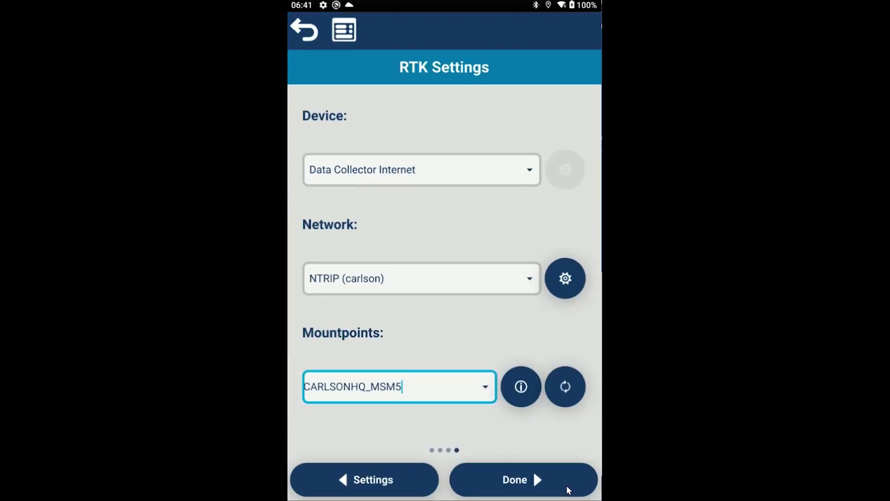
left_click(520, 486)
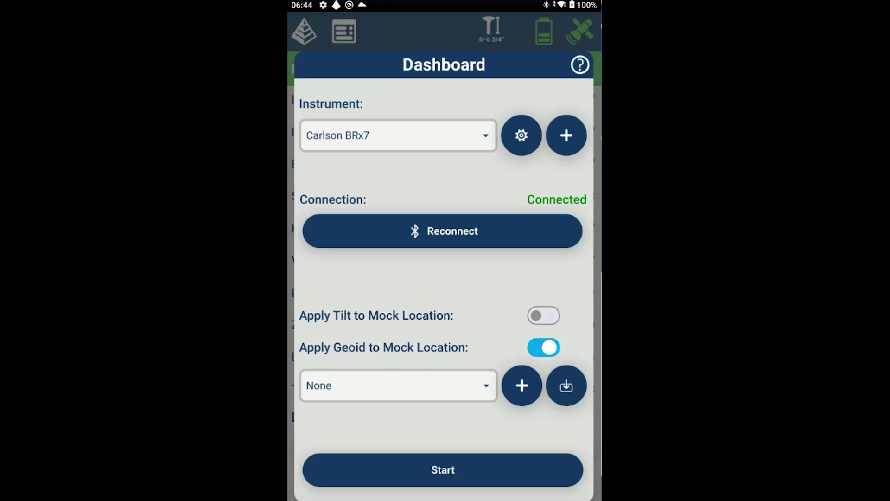
Select the ContinentalUS_NGS2012B.gsb geoid and start receiving BRx7 positions for a Fixed solution.
left_click(491, 384)
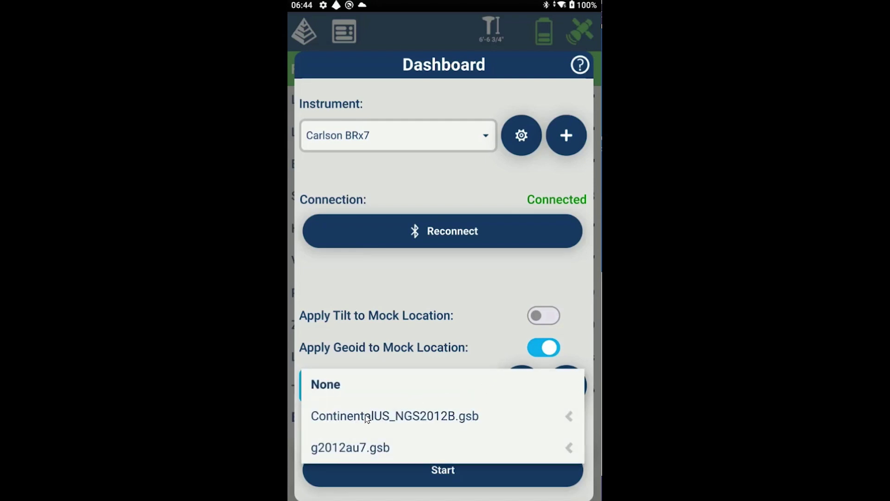
left_click(409, 420)
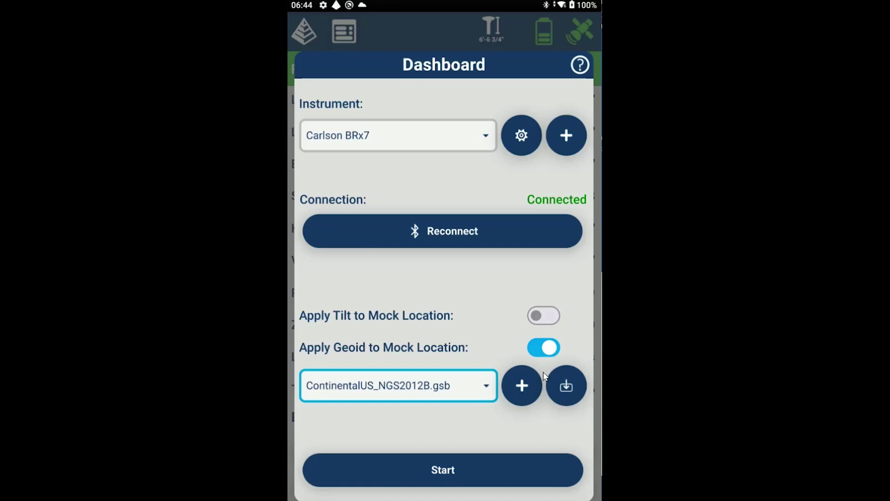
left_click(443, 471)
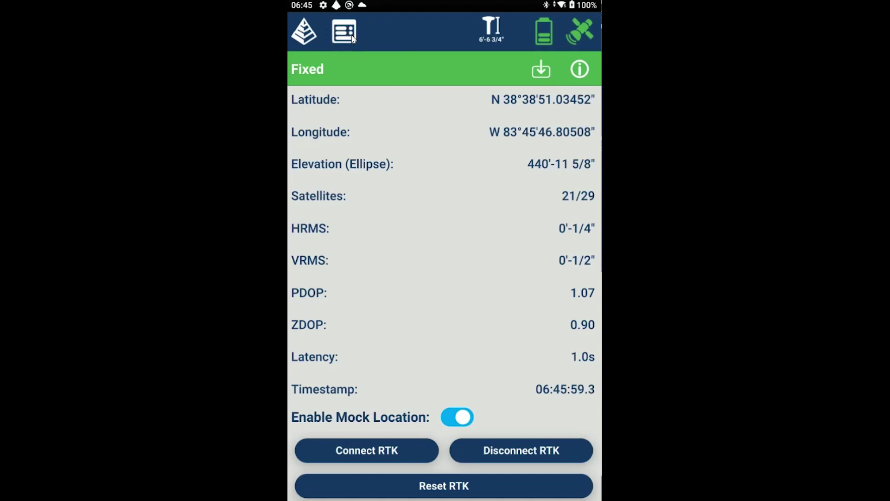
left_click(490, 32)
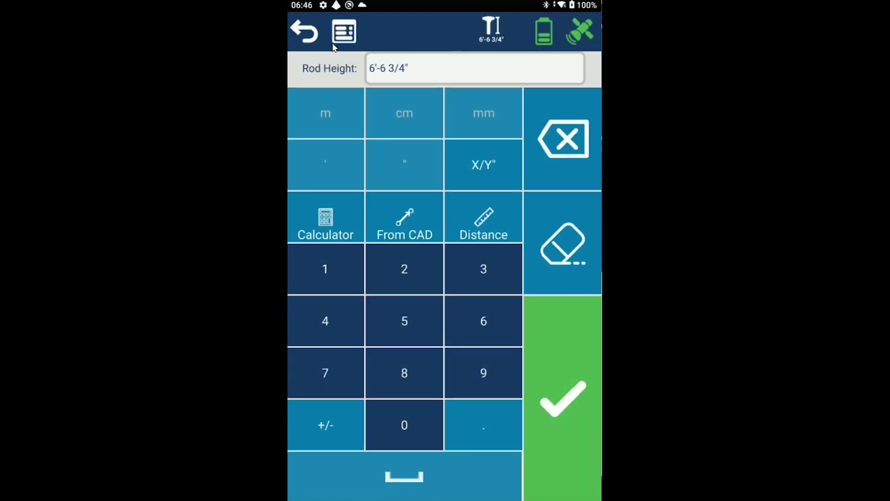
left_click(311, 41)
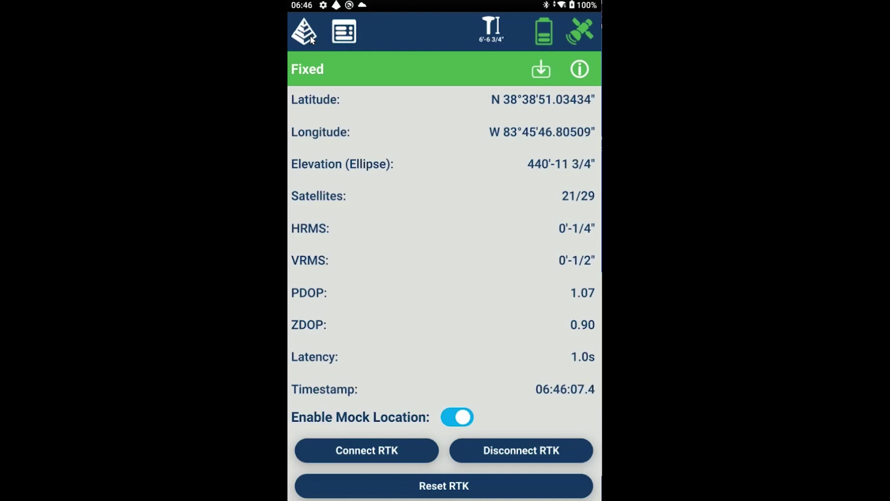
left_click(305, 39)
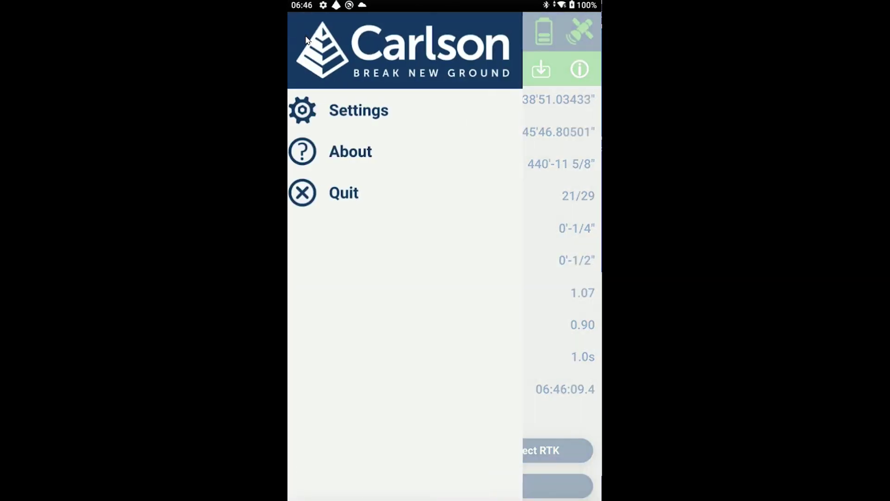
left_click(343, 116)
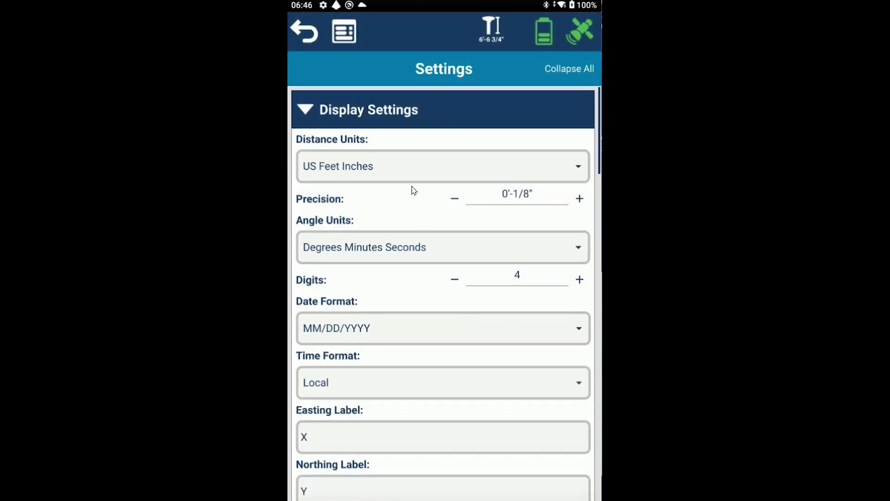
scroll(415, 190, "down", 10)
scroll(410, 192, "down", 5)
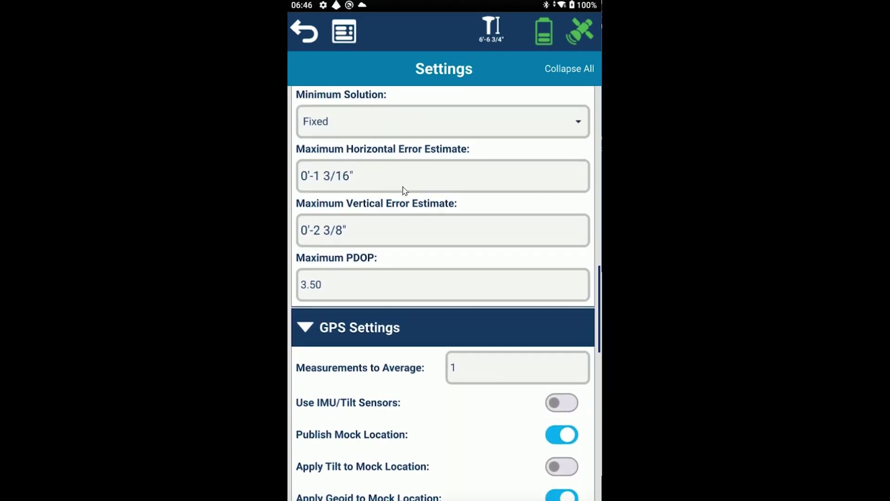
scroll(403, 189, "up", 10)
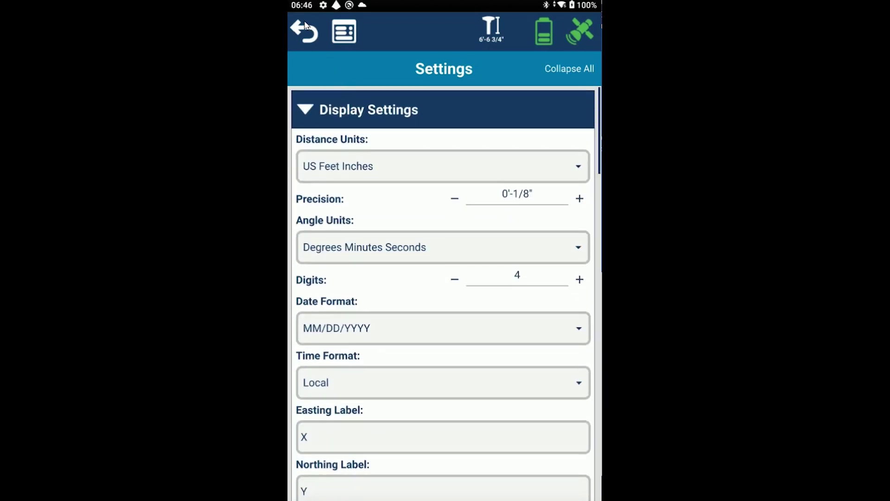
left_click(305, 32)
left_click(304, 31)
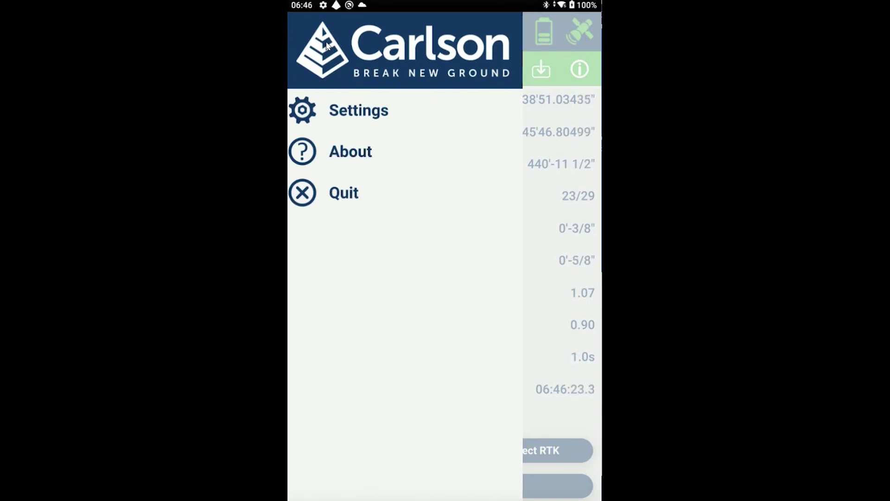
key("Escape")
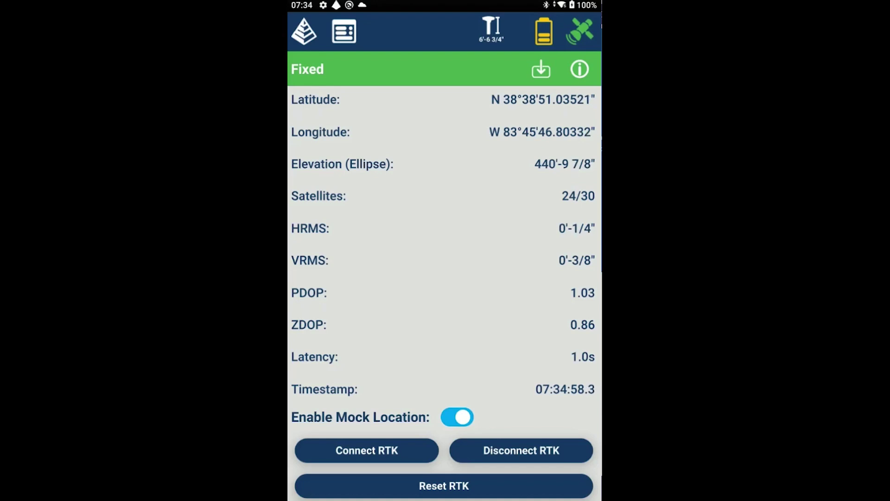
Go to the Android home screen and launch ArcGIS Field Maps.
key("super")
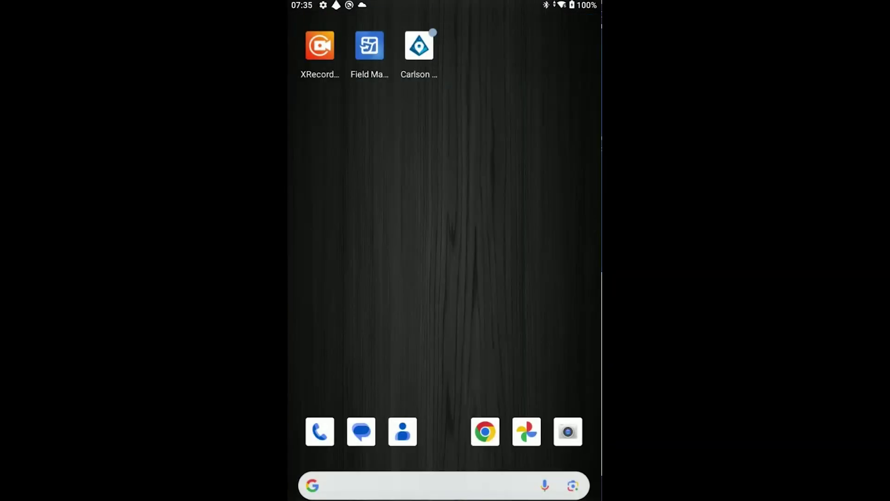
left_click(370, 44)
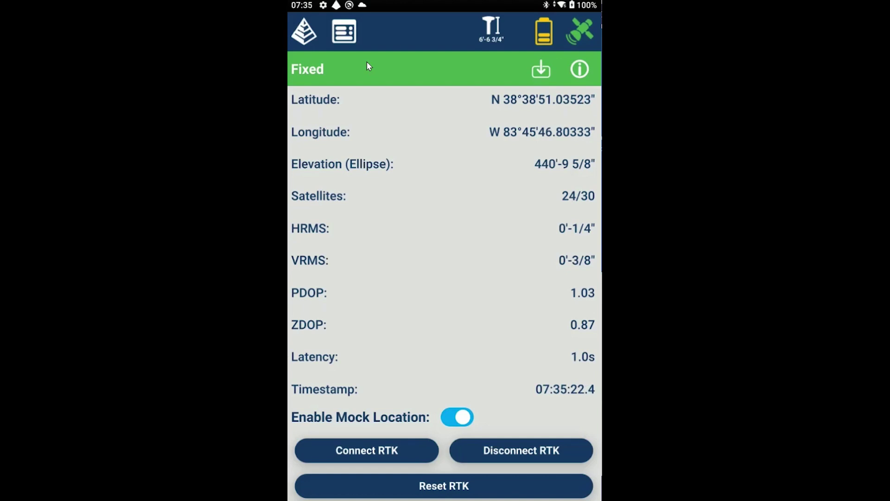
key("Escape")
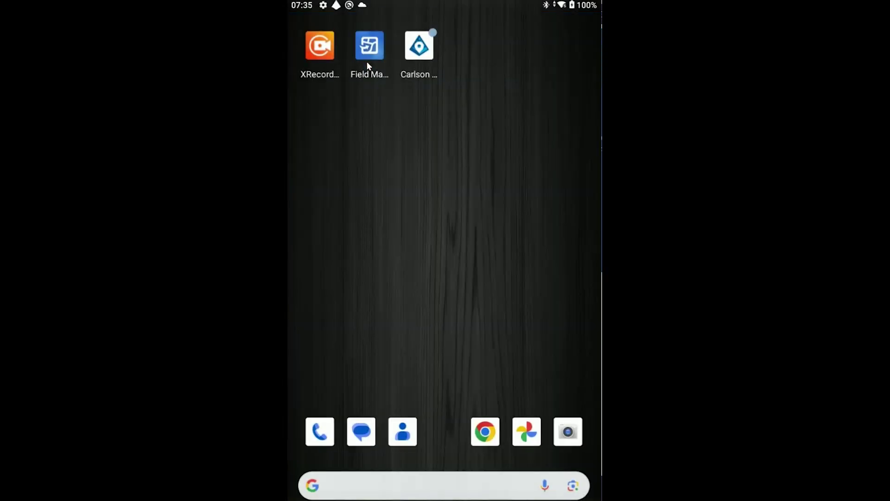
left_click(366, 61)
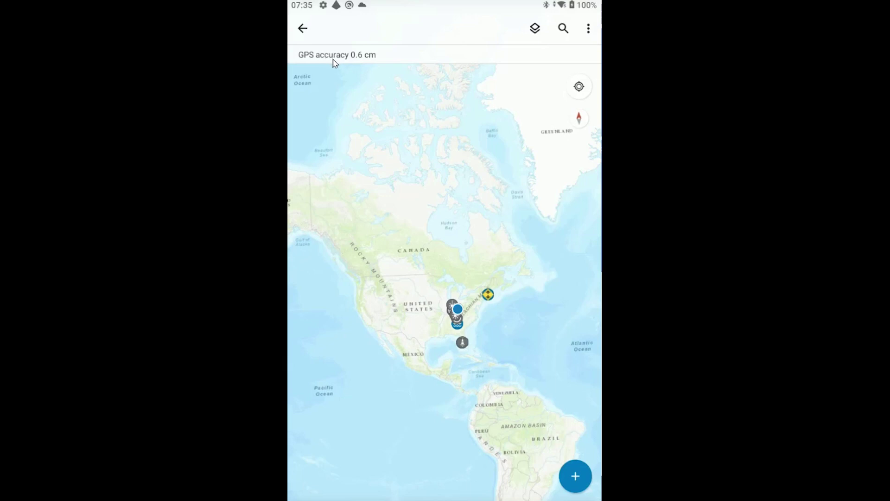
key("Home")
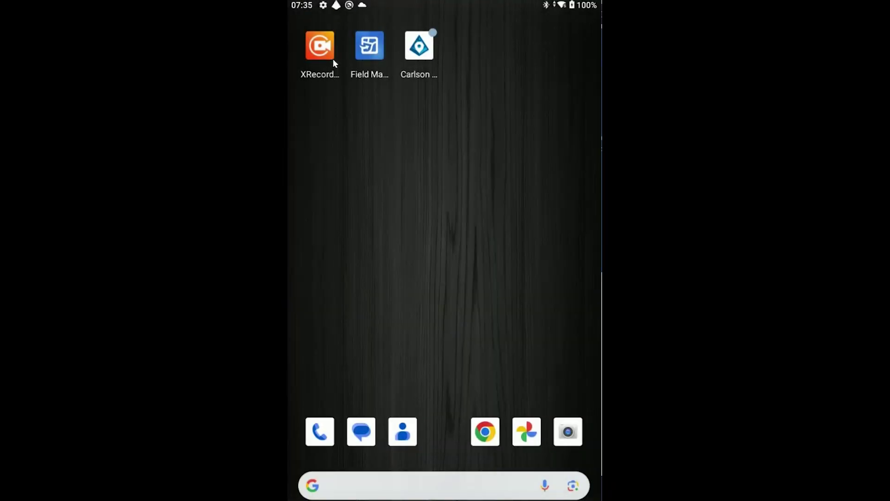
Return to Carlson E-Connect's Fixed status screen showing 24/30 satellites with mock location on.
key("alt+Tab")
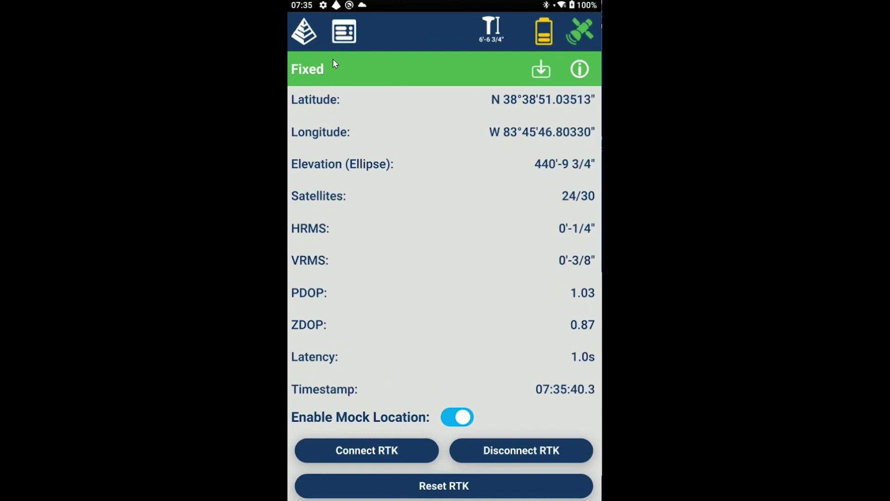